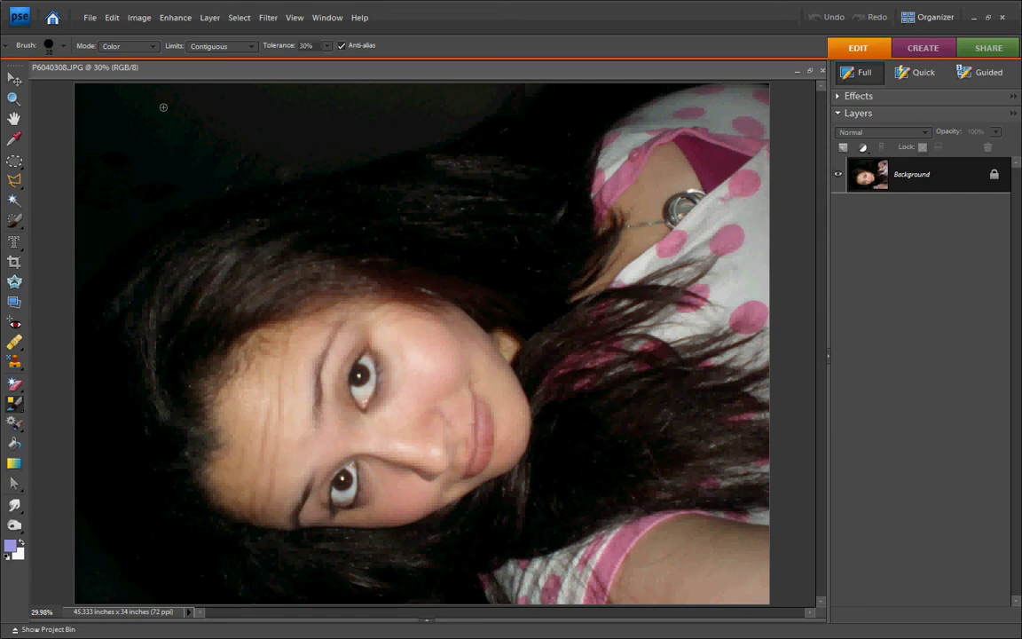
- Rotate the sideways portrait 90° right with Image > Rotate so the face is upright
{"action": "left_click", "coordinate": [137, 22]}
{"action": "mouse_move", "coordinate": [239, 18]}
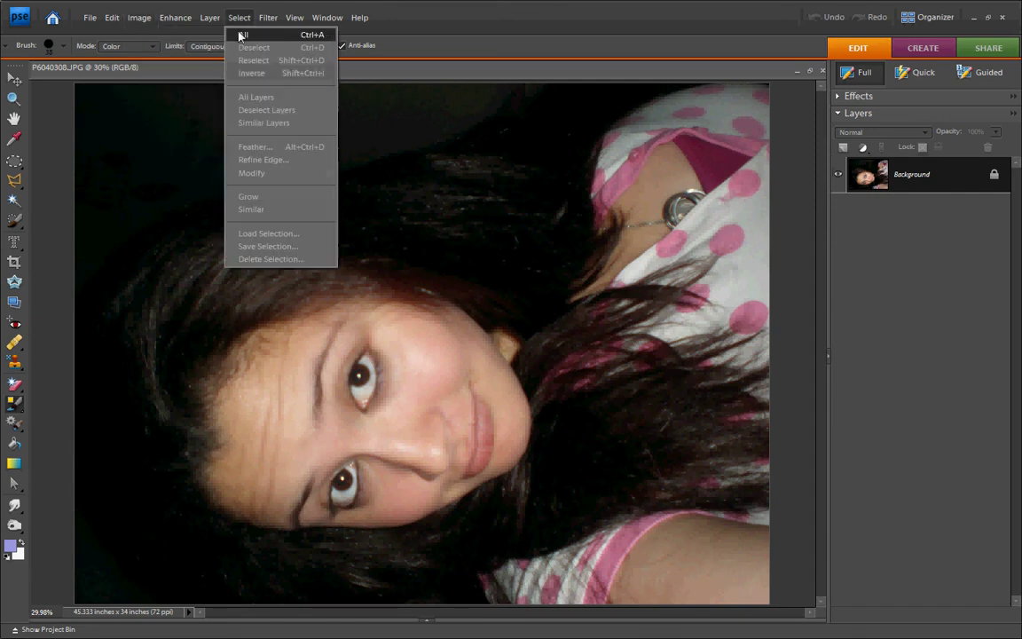
{"action": "mouse_move", "coordinate": [140, 21]}
{"action": "mouse_move", "coordinate": [266, 35]}
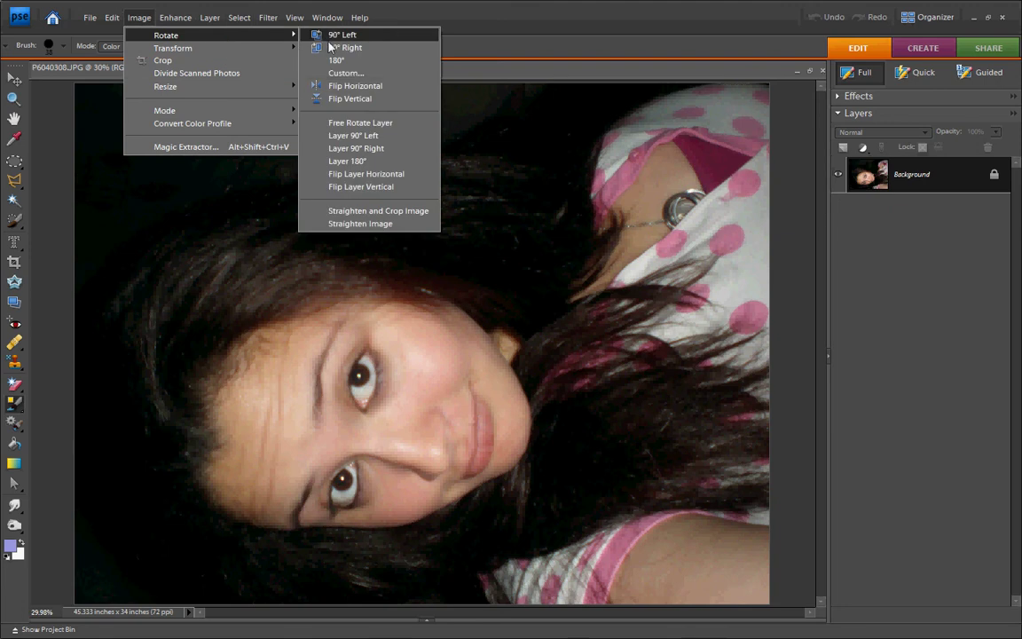
{"action": "left_click", "coordinate": [332, 48]}
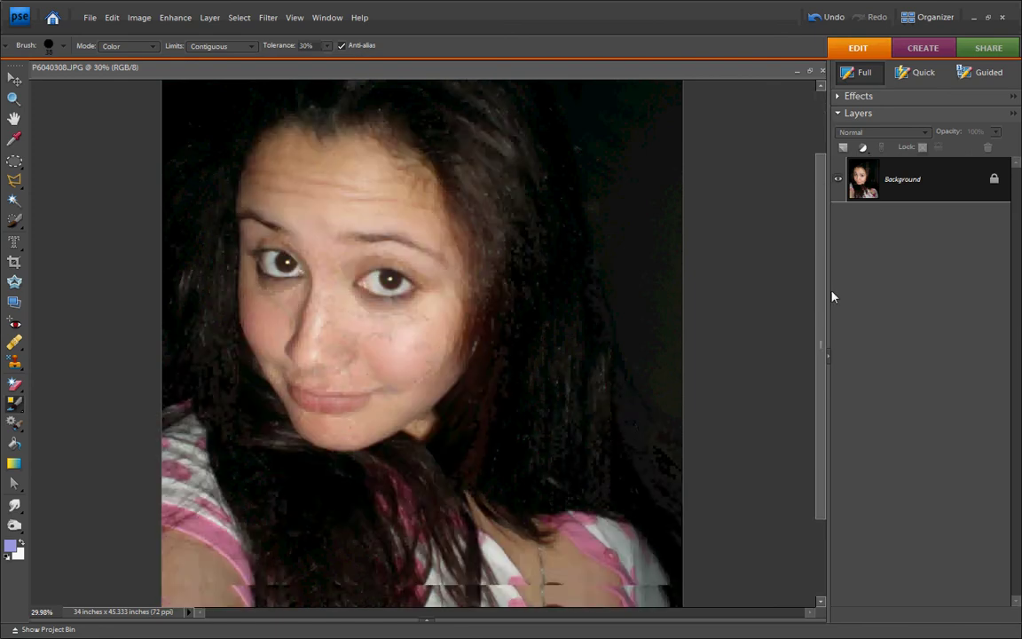
{"action": "left_click_drag", "start_coordinate": [821, 296], "coordinate": [819, 107]}
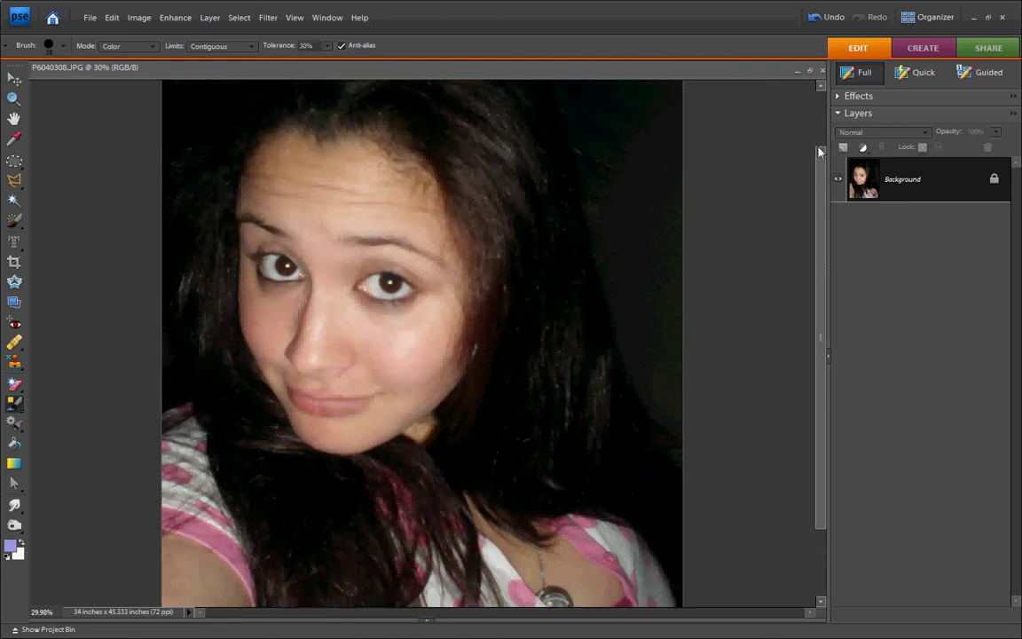
- Float and re-maximize the document window, then fit the whole upright portrait on screen with Ctrl+0
{"action": "left_click", "coordinate": [809, 71]}
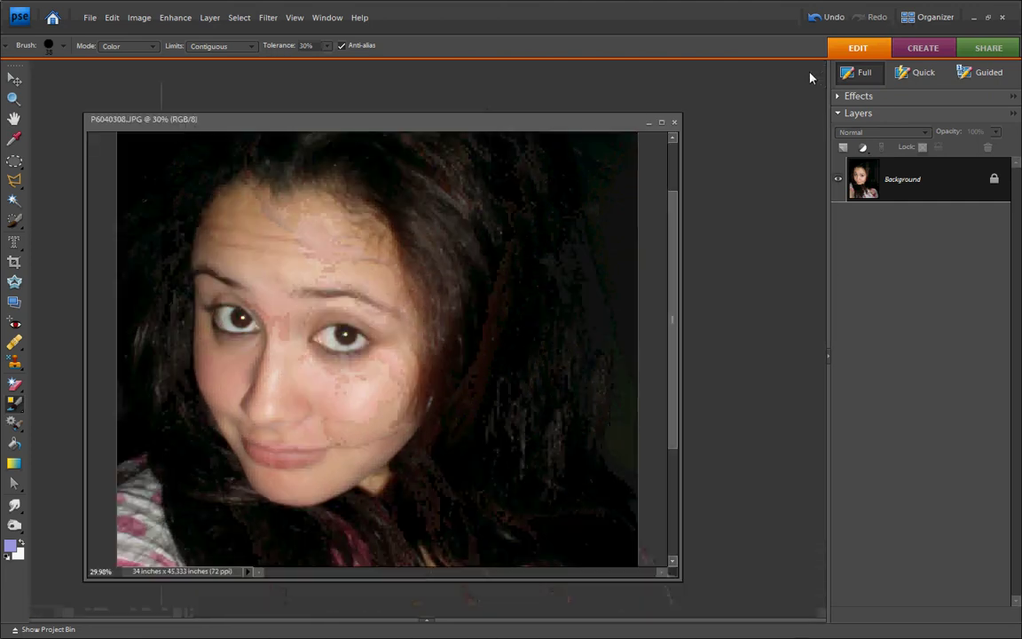
{"action": "left_click", "coordinate": [662, 124]}
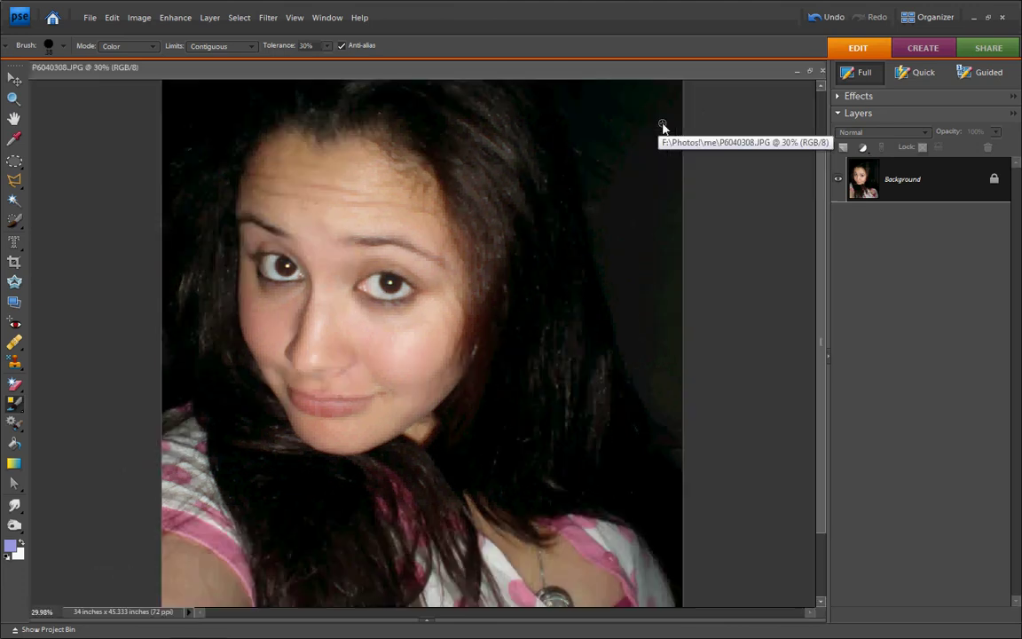
{"action": "double_click", "coordinate": [644, 72]}
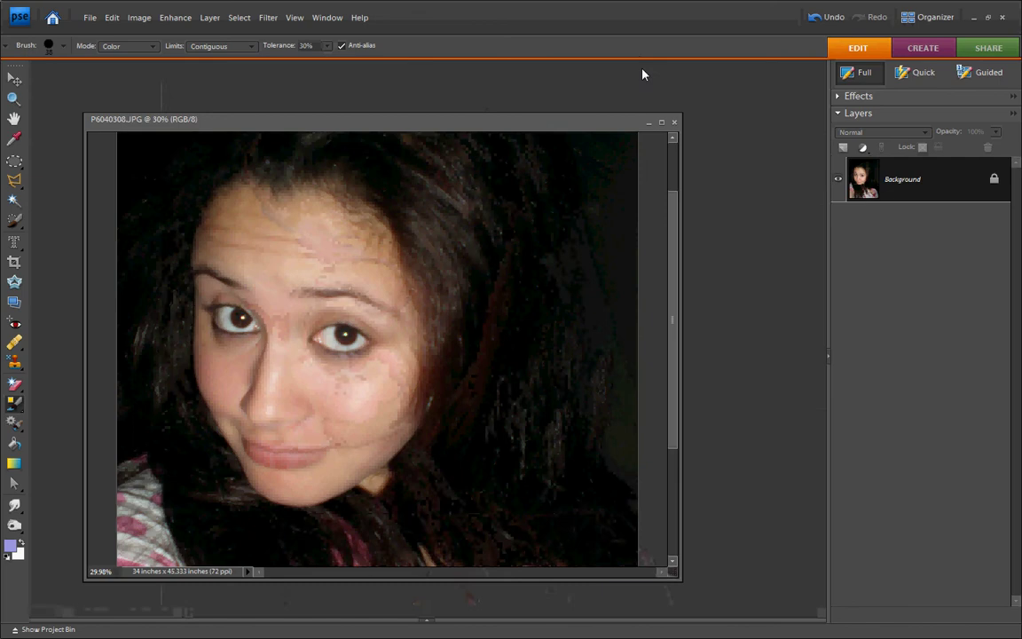
{"action": "double_click", "coordinate": [597, 131]}
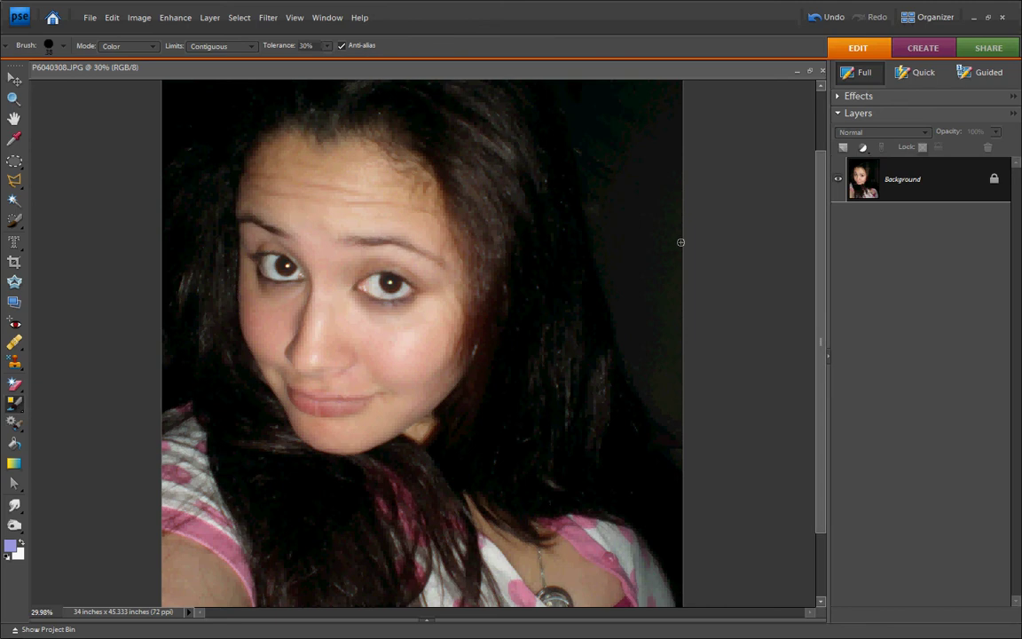
{"action": "key", "text": "ctrl+0"}
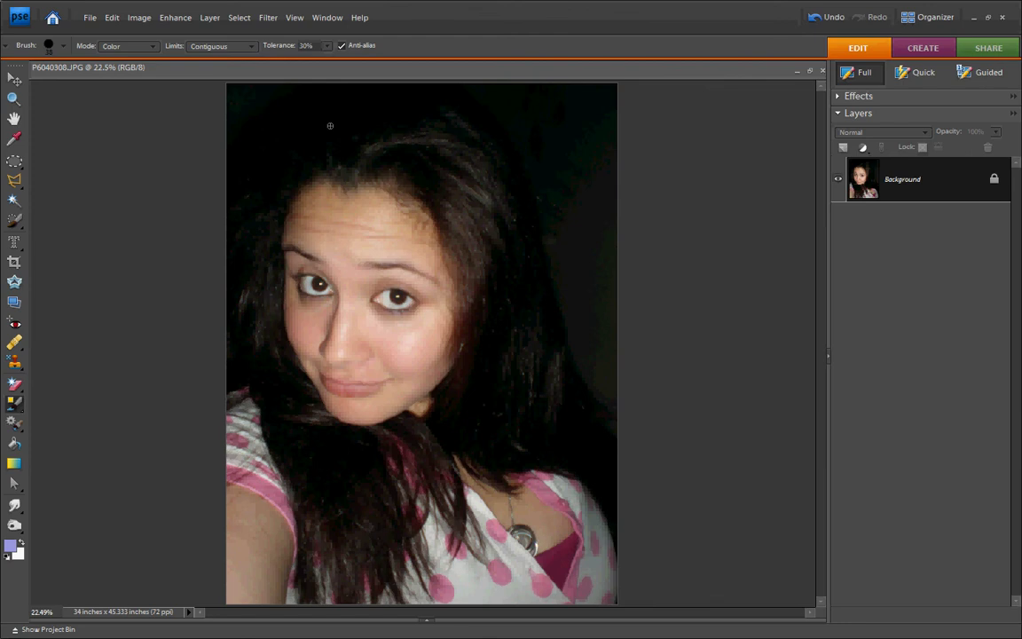
- Zoom in on the left eye with a Zoom marquee and switch to the brush tools
{"action": "key", "text": "z"}
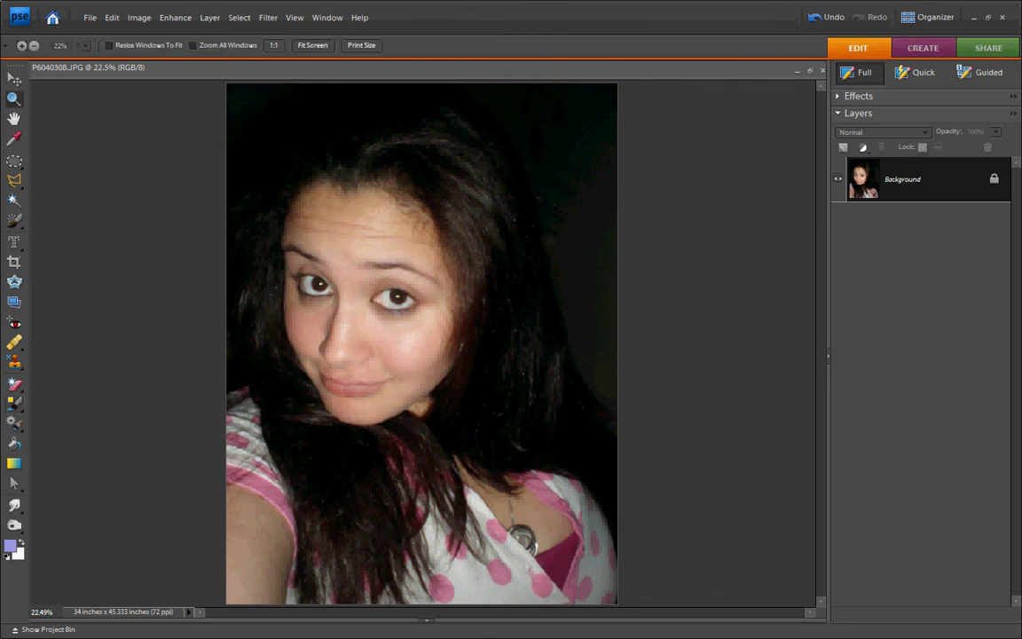
{"action": "left_click", "coordinate": [11, 98]}
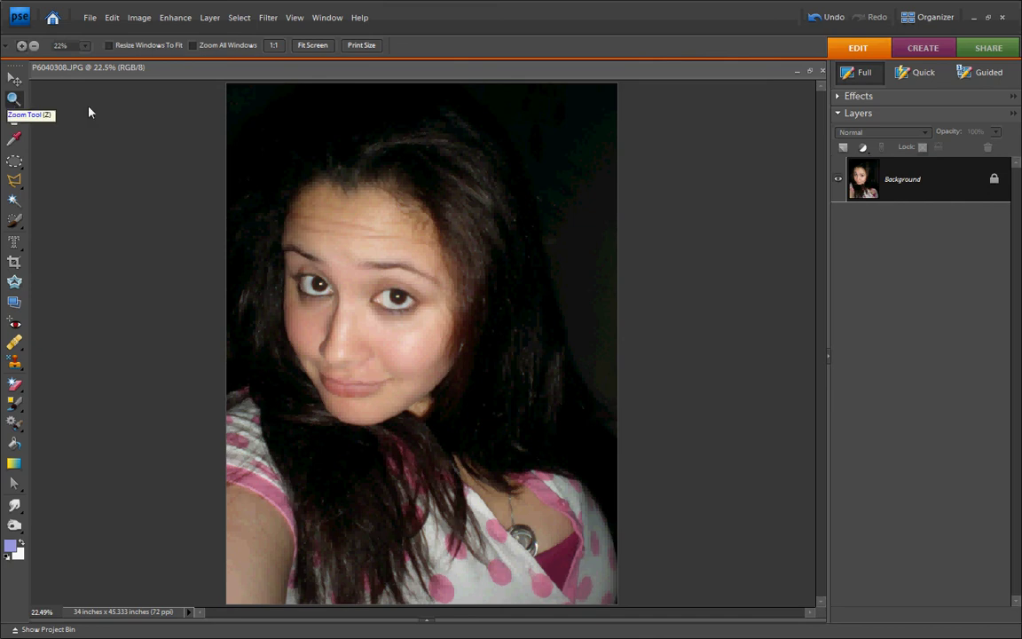
{"action": "left_click_drag", "start_coordinate": [340, 260], "coordinate": [347, 312]}
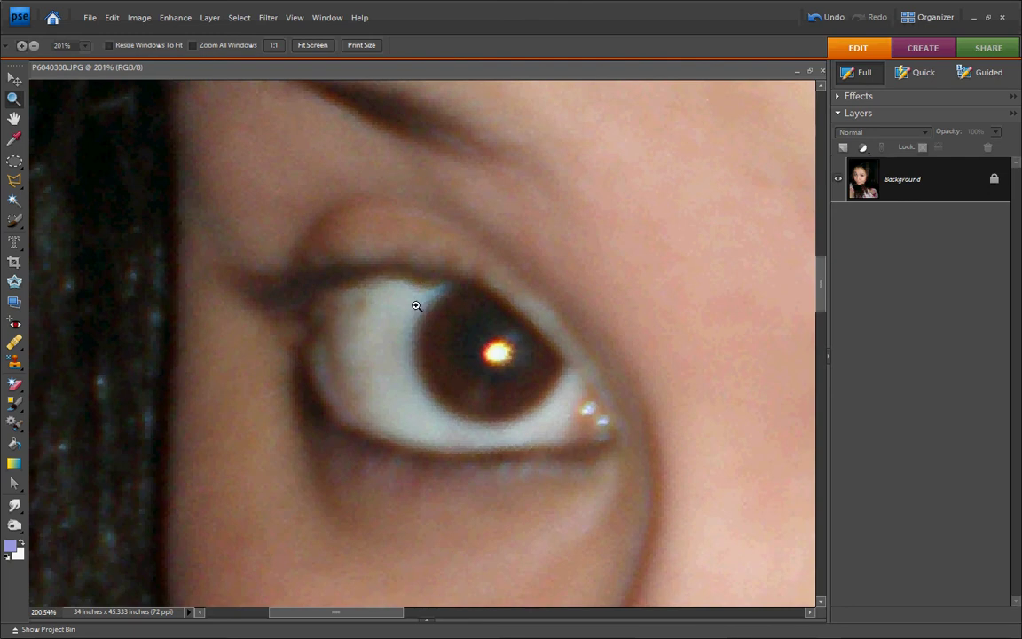
{"action": "key", "text": "b"}
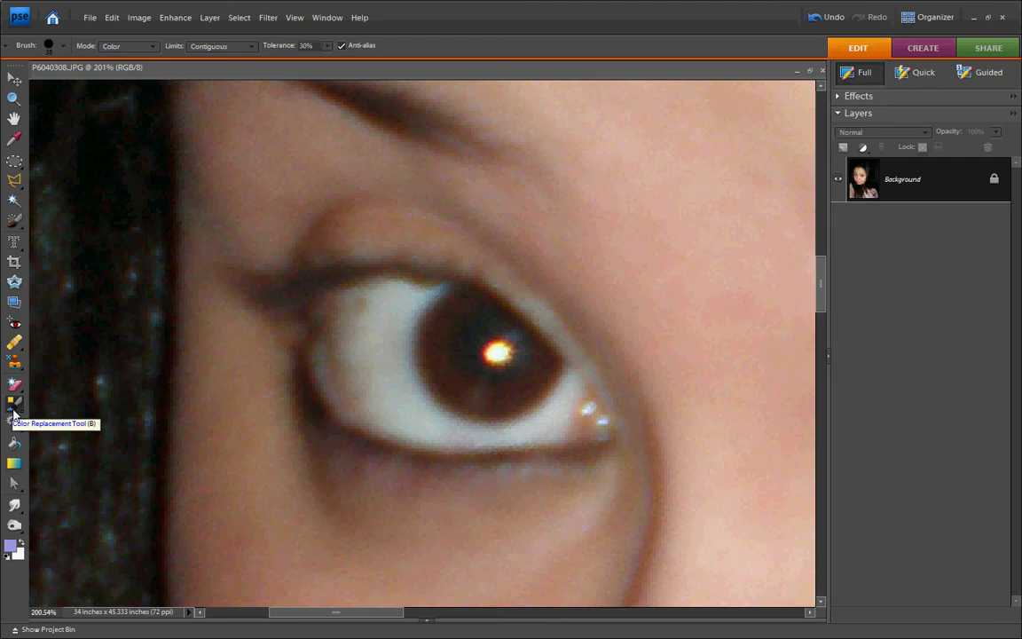
{"action": "key", "text": "b"}
{"action": "key", "text": "b"}
{"action": "key", "text": "b"}
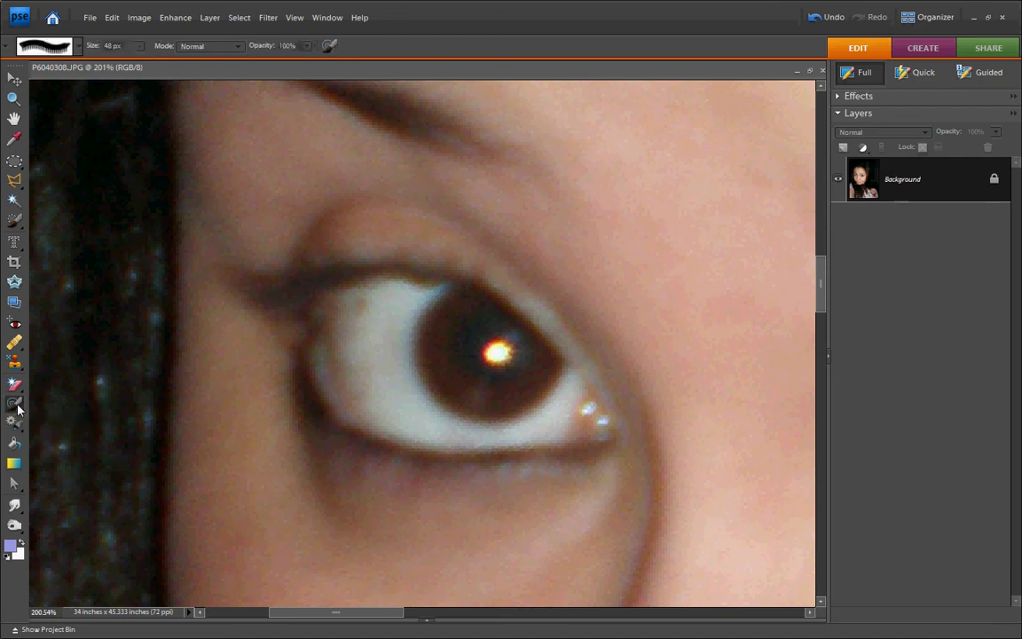
- Select the Color Replacement Tool and set the foreground colour to dark purple #420390
{"action": "left_click", "coordinate": [17, 404]}
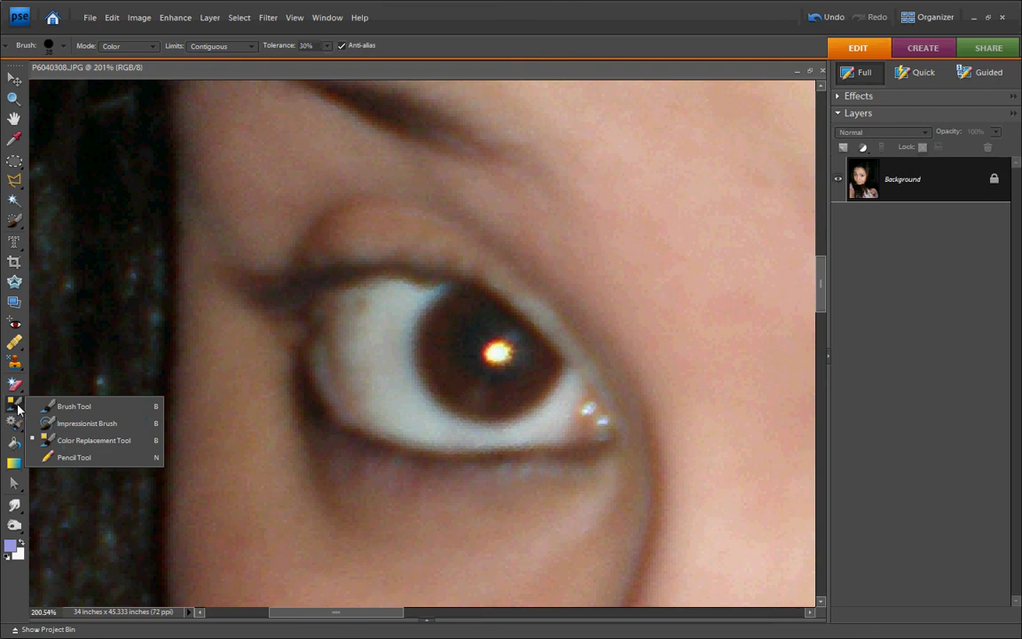
{"action": "left_click", "coordinate": [98, 448]}
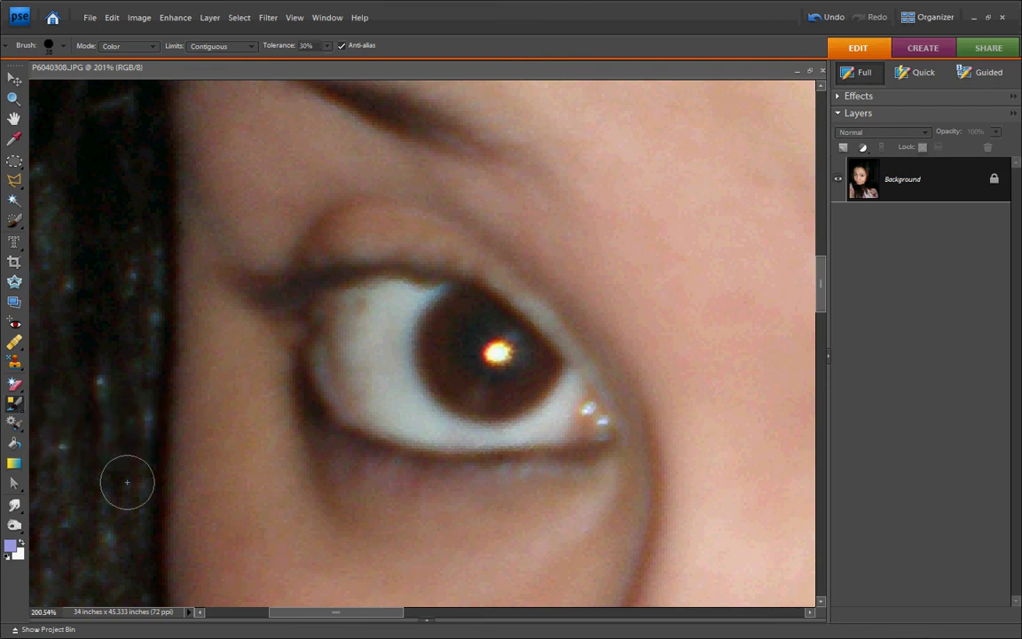
{"action": "left_click", "coordinate": [11, 545]}
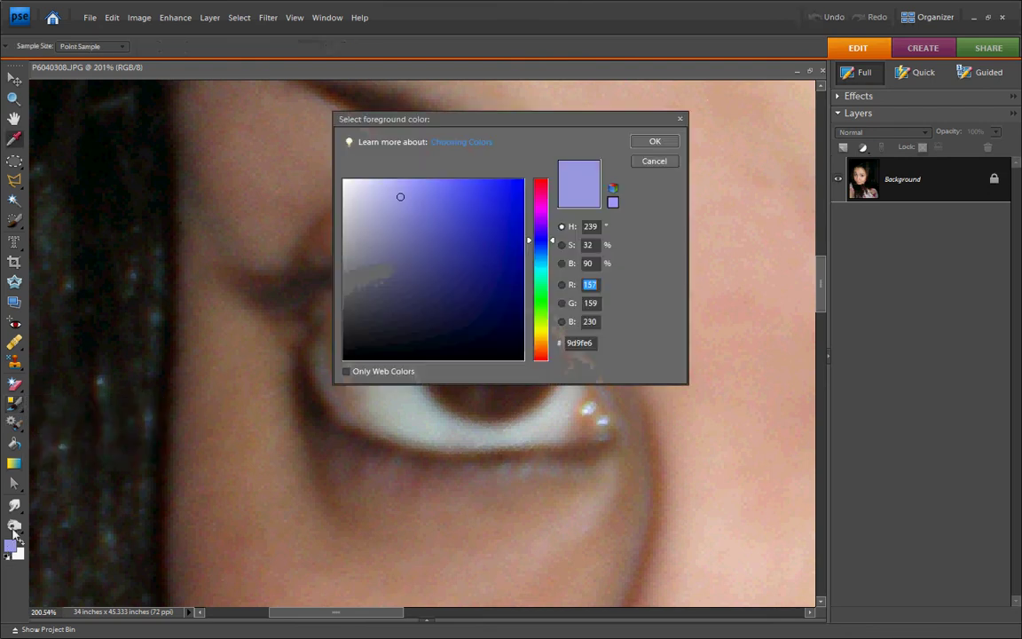
{"action": "left_click", "coordinate": [542, 228]}
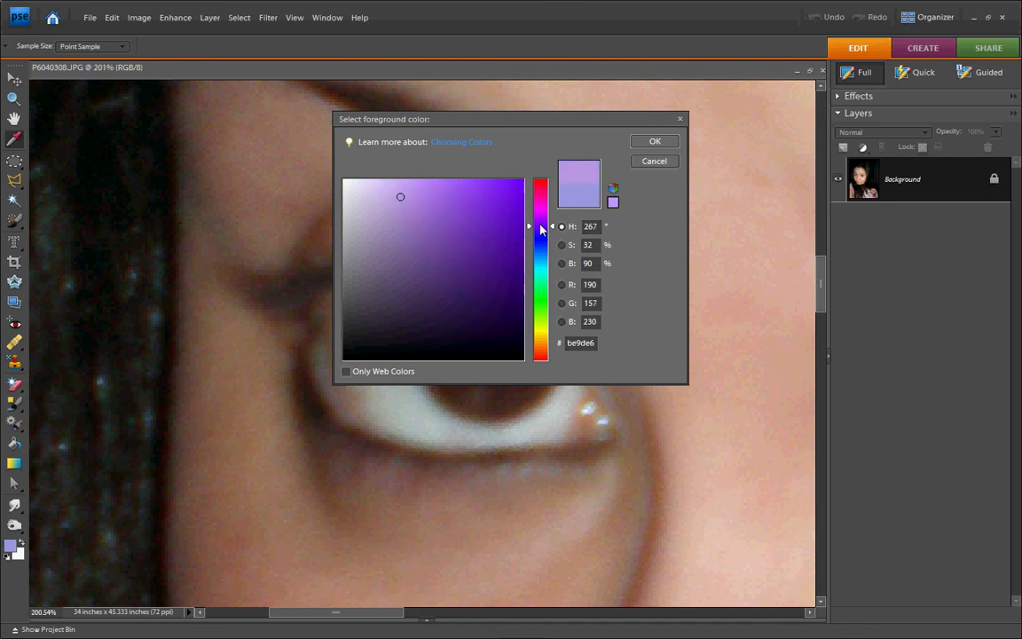
{"action": "left_click", "coordinate": [452, 188]}
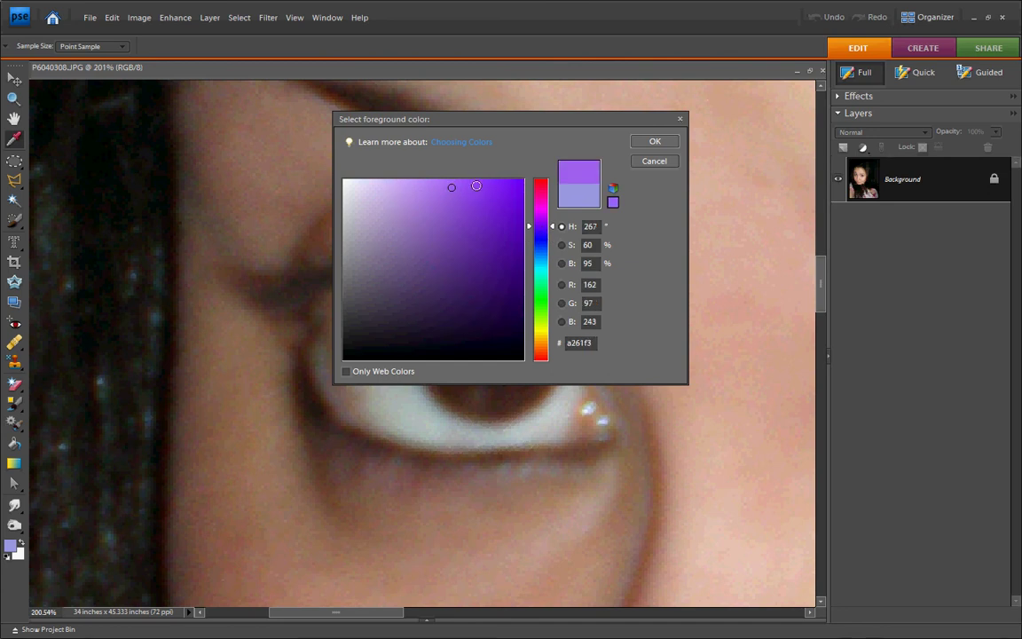
{"action": "left_click", "coordinate": [483, 185]}
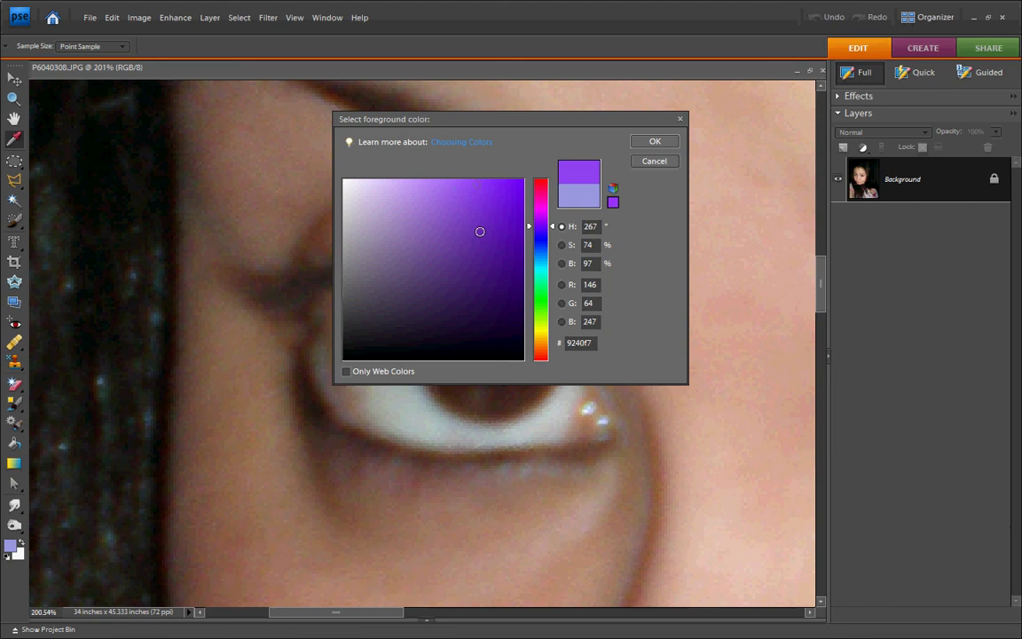
{"action": "left_click", "coordinate": [520, 227]}
{"action": "left_click", "coordinate": [520, 259]}
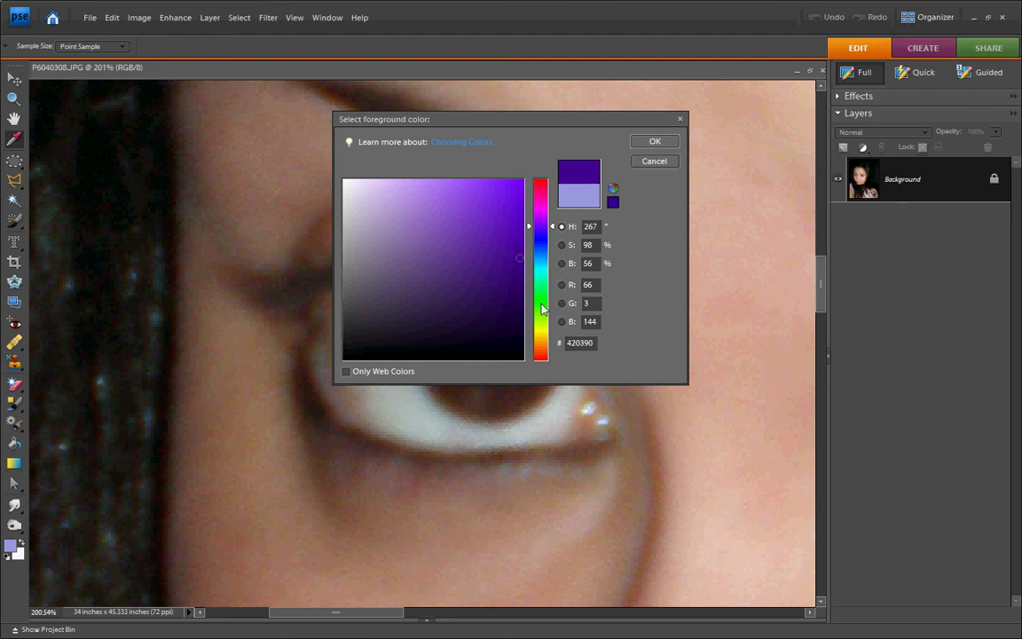
{"action": "left_click", "coordinate": [657, 142]}
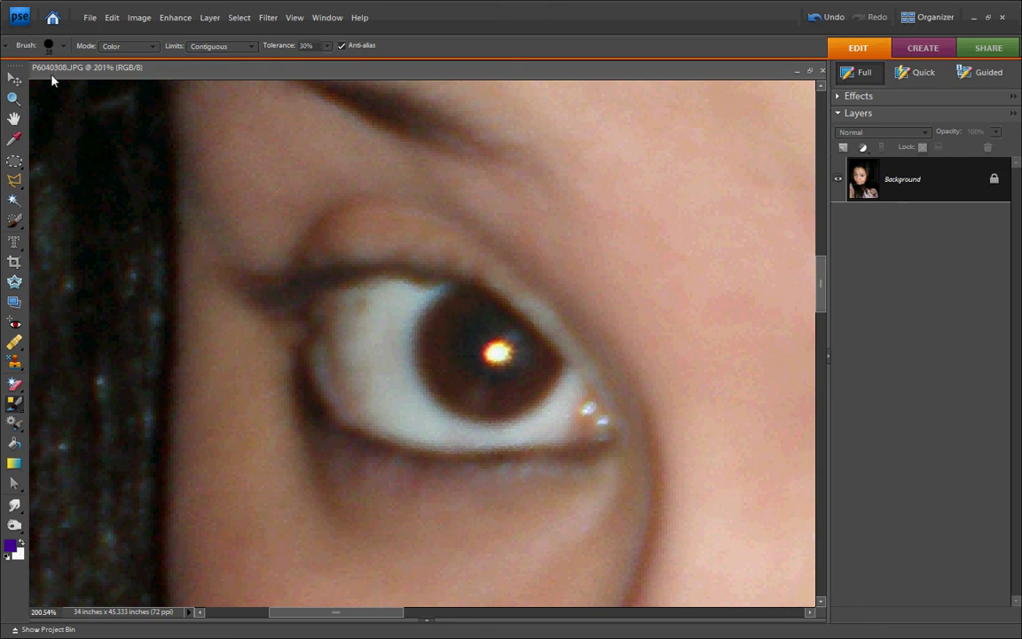
- Set the Color Replacement brush diameter to 40 px in the brush picker
{"action": "left_click", "coordinate": [65, 46]}
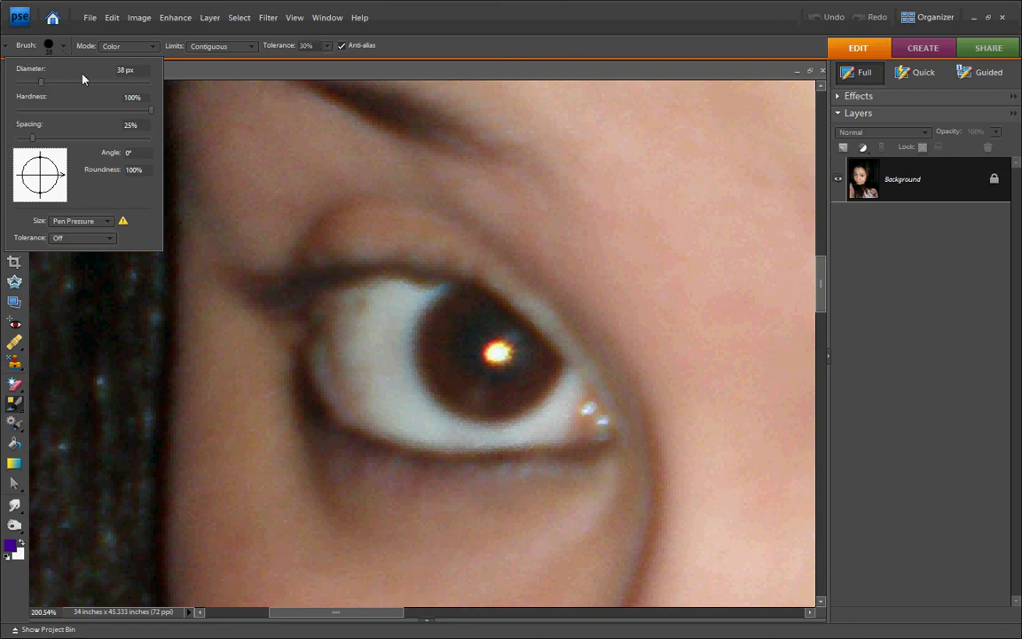
{"action": "left_click_drag", "start_coordinate": [39, 82], "coordinate": [51, 87]}
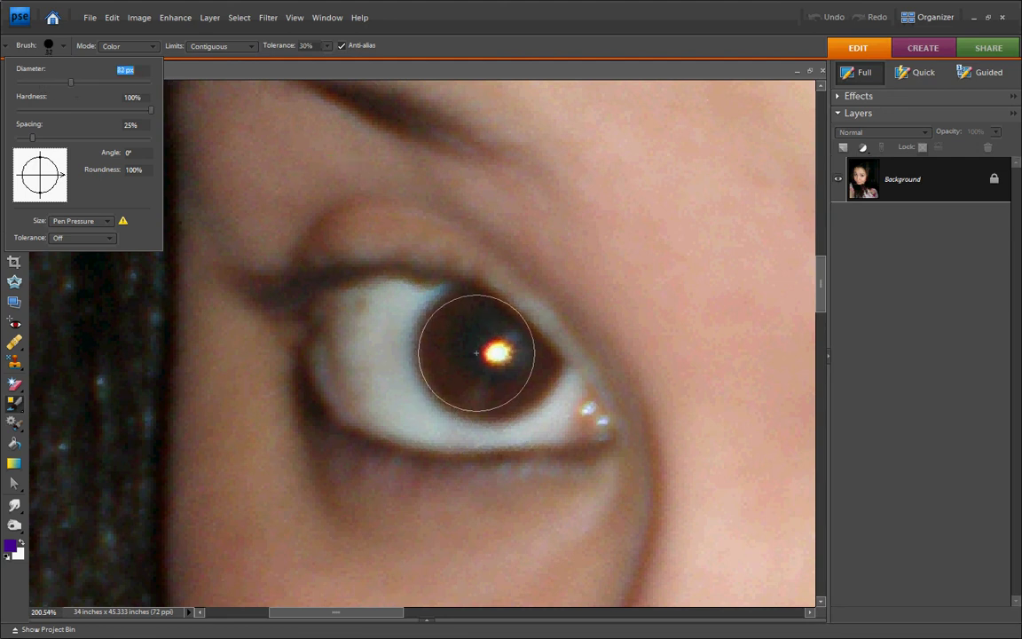
{"action": "left_click_drag", "start_coordinate": [72, 84], "coordinate": [44, 82]}
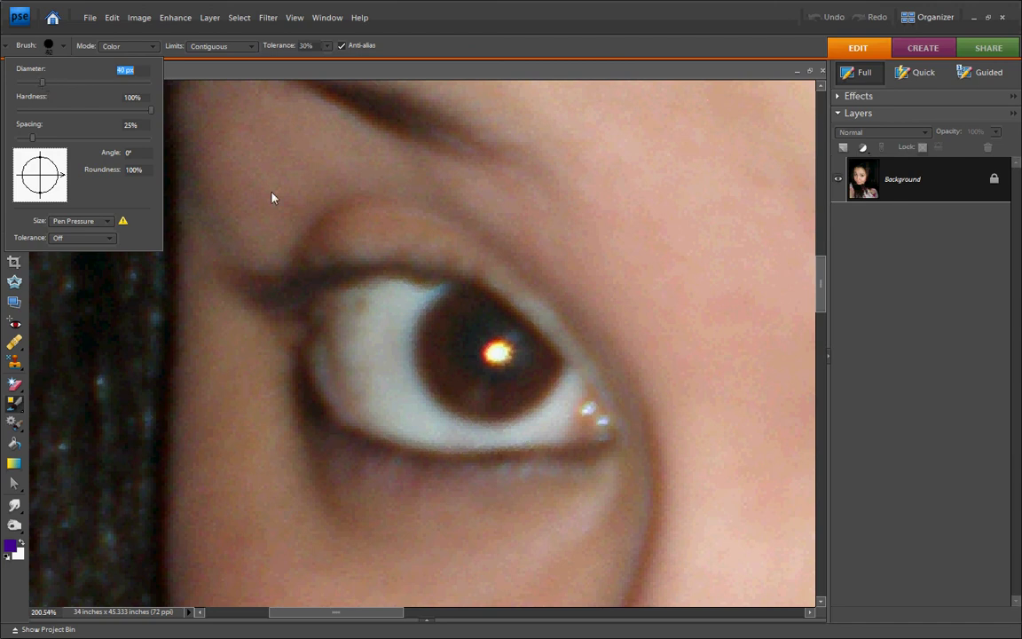
- Paint both brown irises dark purple, then go over the first iris again to fill gaps
{"action": "left_click", "coordinate": [61, 46]}
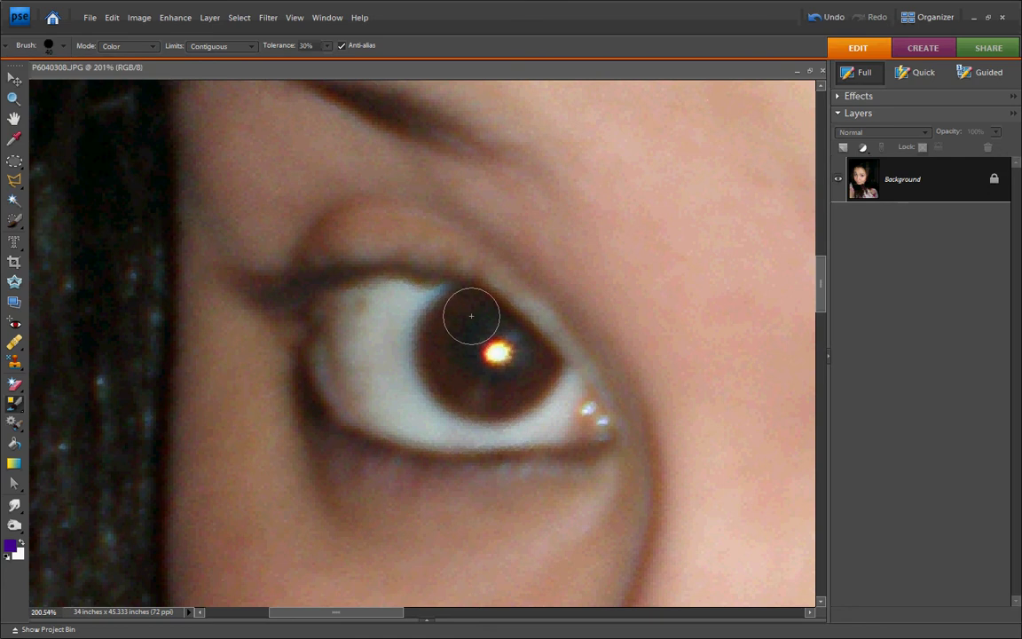
{"action": "mouse_move", "coordinate": [467, 315]}
{"action": "left_mouse_down"}
{"action": "mouse_move", "coordinate": [434, 354]}
{"action": "mouse_move", "coordinate": [528, 376]}
{"action": "mouse_move", "coordinate": [484, 317]}
{"action": "mouse_move", "coordinate": [530, 349]}
{"action": "mouse_move", "coordinate": [480, 303]}
{"action": "mouse_move", "coordinate": [536, 365]}
{"action": "mouse_move", "coordinate": [515, 392]}
{"action": "mouse_move", "coordinate": [447, 375]}
{"action": "mouse_move", "coordinate": [434, 345]}
{"action": "mouse_move", "coordinate": [493, 337]}
{"action": "left_mouse_up"}
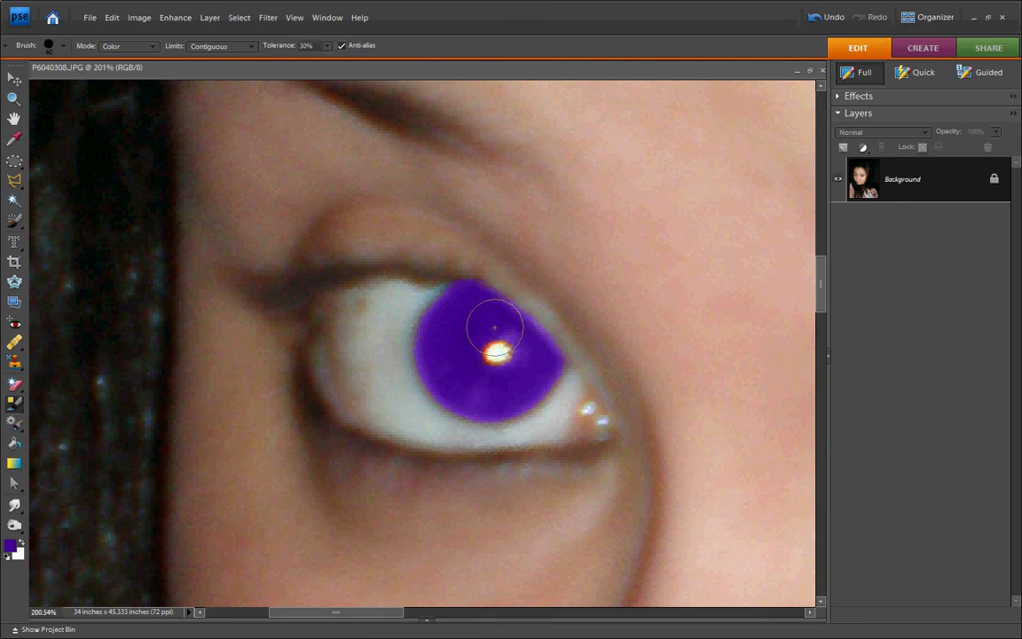
{"action": "left_click_drag", "start_coordinate": [311, 614], "coordinate": [453, 614]}
{"action": "mouse_move", "coordinate": [414, 436]}
{"action": "left_mouse_down"}
{"action": "mouse_move", "coordinate": [390, 457]}
{"action": "mouse_move", "coordinate": [394, 493]}
{"action": "mouse_move", "coordinate": [414, 512]}
{"action": "mouse_move", "coordinate": [469, 506]}
{"action": "mouse_move", "coordinate": [485, 478]}
{"action": "mouse_move", "coordinate": [466, 439]}
{"action": "mouse_move", "coordinate": [409, 431]}
{"action": "mouse_move", "coordinate": [457, 437]}
{"action": "mouse_move", "coordinate": [489, 458]}
{"action": "mouse_move", "coordinate": [446, 480]}
{"action": "mouse_move", "coordinate": [434, 462]}
{"action": "mouse_move", "coordinate": [455, 467]}
{"action": "mouse_move", "coordinate": [390, 423]}
{"action": "mouse_move", "coordinate": [391, 476]}
{"action": "mouse_move", "coordinate": [414, 511]}
{"action": "mouse_move", "coordinate": [491, 495]}
{"action": "mouse_move", "coordinate": [497, 449]}
{"action": "mouse_move", "coordinate": [403, 425]}
{"action": "mouse_move", "coordinate": [434, 422]}
{"action": "left_mouse_up"}
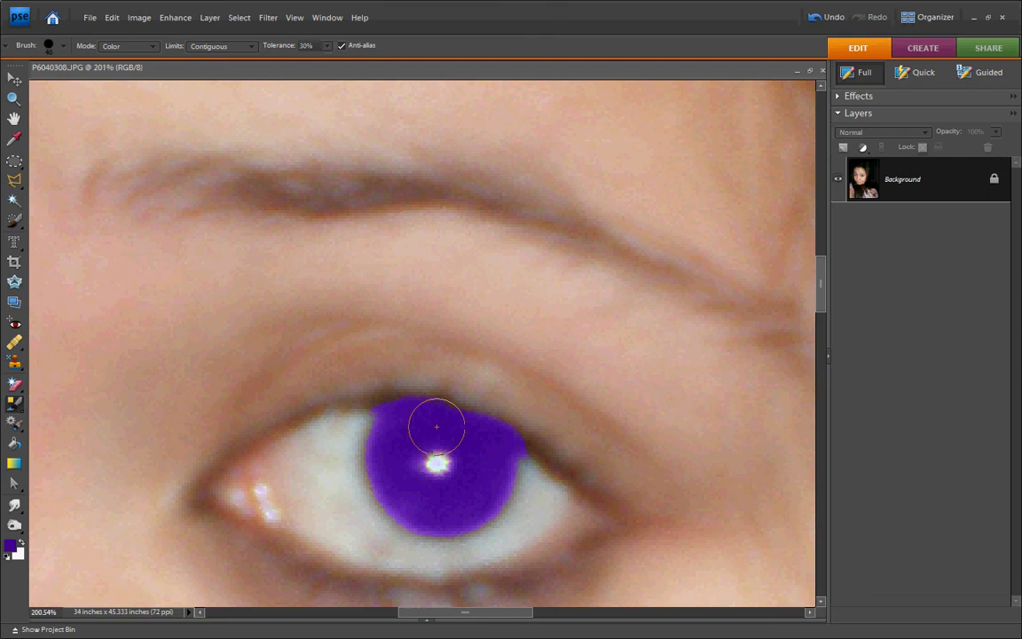
{"action": "left_click_drag", "start_coordinate": [466, 612], "coordinate": [329, 613]}
{"action": "mouse_move", "coordinate": [490, 306]}
{"action": "left_mouse_down"}
{"action": "mouse_move", "coordinate": [529, 319]}
{"action": "mouse_move", "coordinate": [529, 376]}
{"action": "mouse_move", "coordinate": [524, 336]}
{"action": "mouse_move", "coordinate": [535, 351]}
{"action": "mouse_move", "coordinate": [526, 339]}
{"action": "mouse_move", "coordinate": [413, 338]}
{"action": "mouse_move", "coordinate": [502, 356]}
{"action": "mouse_move", "coordinate": [453, 322]}
{"action": "left_mouse_up"}
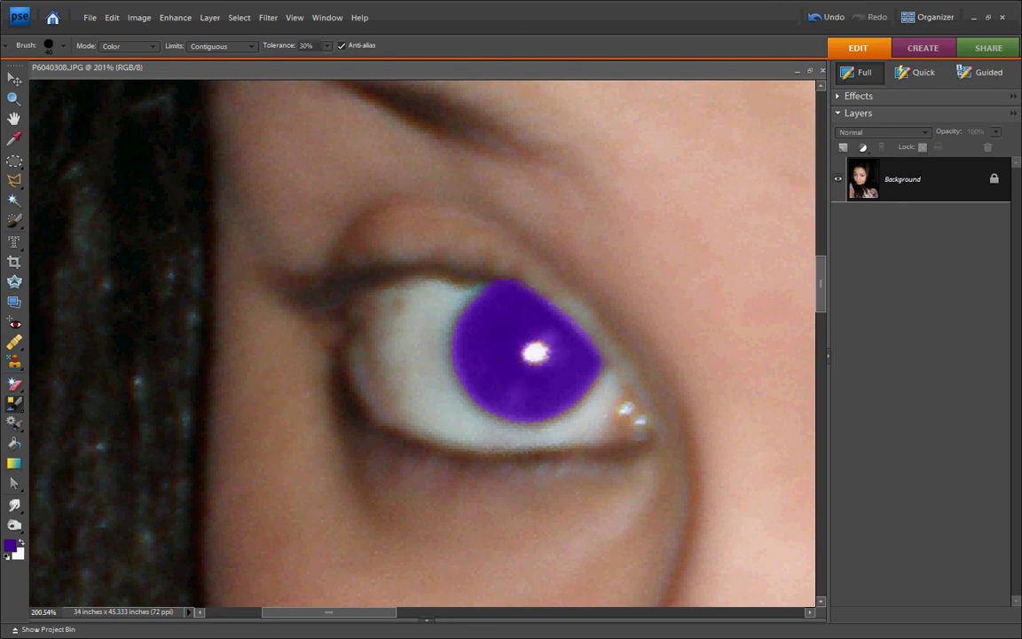
- Fit the photo on screen, then marquee-zoom close onto the mouth
{"action": "key", "text": "ctrl+0"}
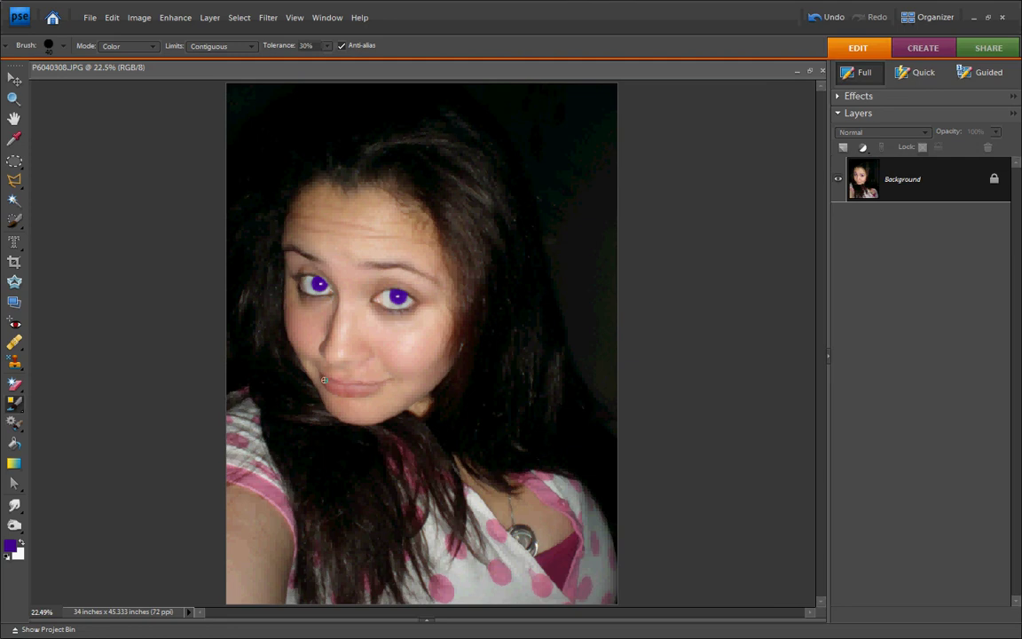
{"action": "key", "text": "z"}
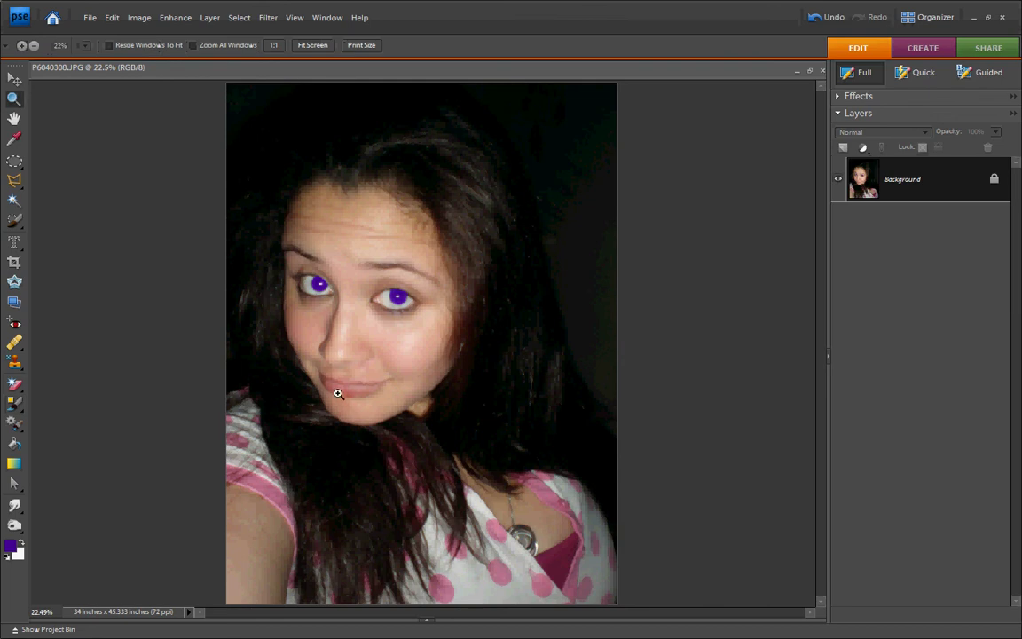
{"action": "left_click_drag", "start_coordinate": [313, 383], "coordinate": [396, 402]}
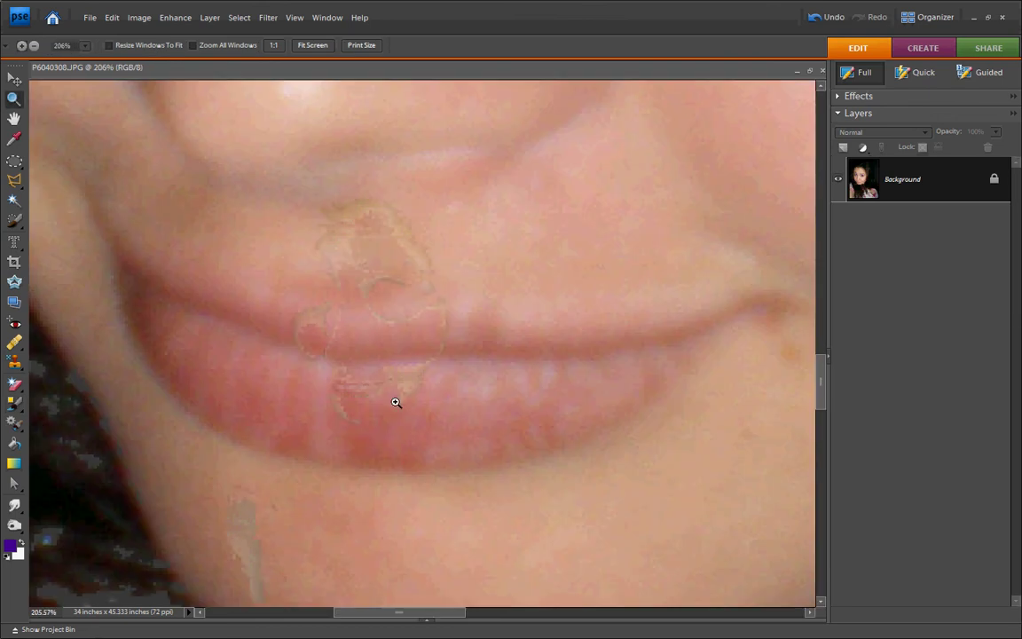
- Change the foreground colour from purple to bright pink #f5196c
{"action": "left_click", "coordinate": [11, 544]}
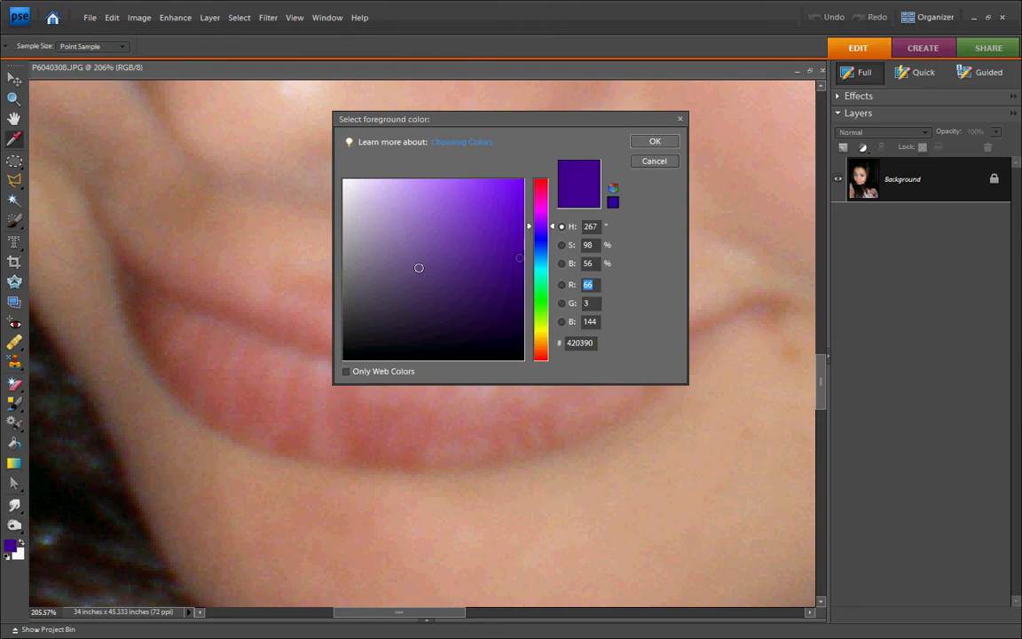
{"action": "left_click_drag", "start_coordinate": [535, 215], "coordinate": [537, 195]}
{"action": "left_click", "coordinate": [479, 186]}
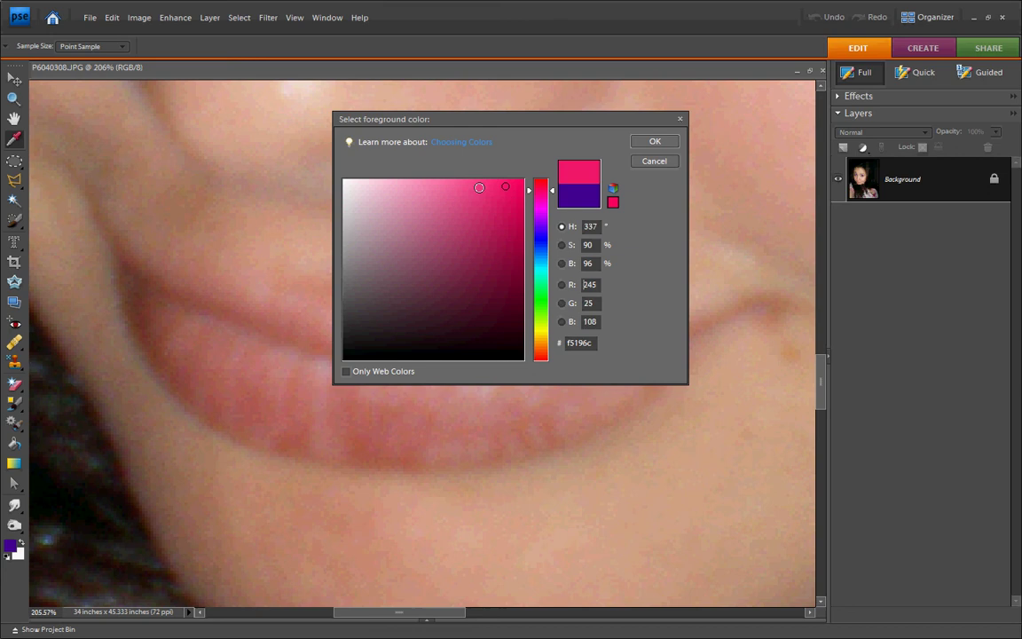
{"action": "left_click", "coordinate": [655, 142]}
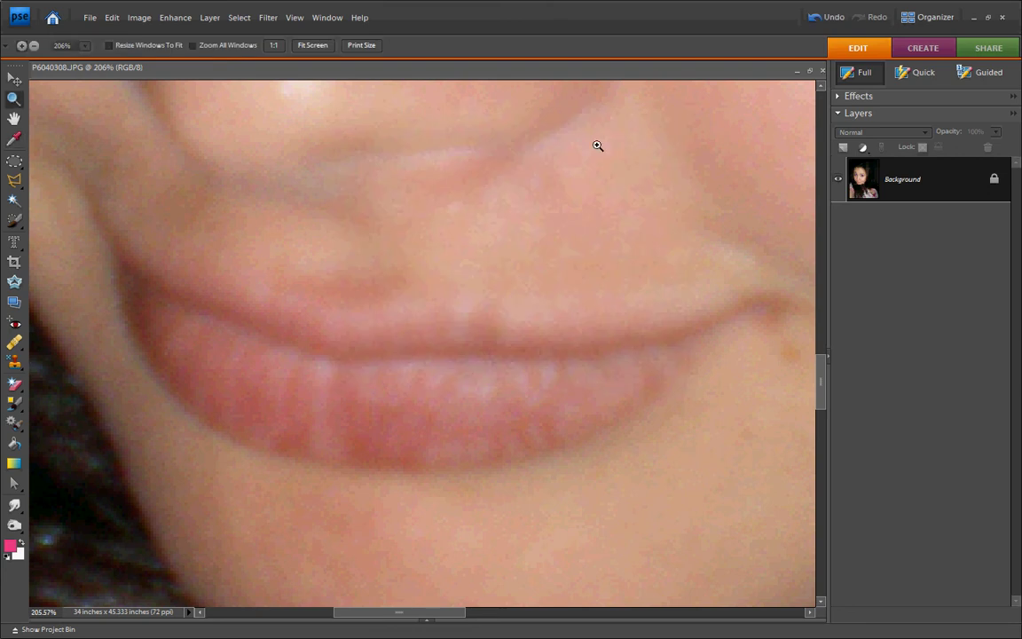
- Paint the lips pink from the left corner across, finishing the right corner with a 16 px brush
{"action": "key", "text": "b"}
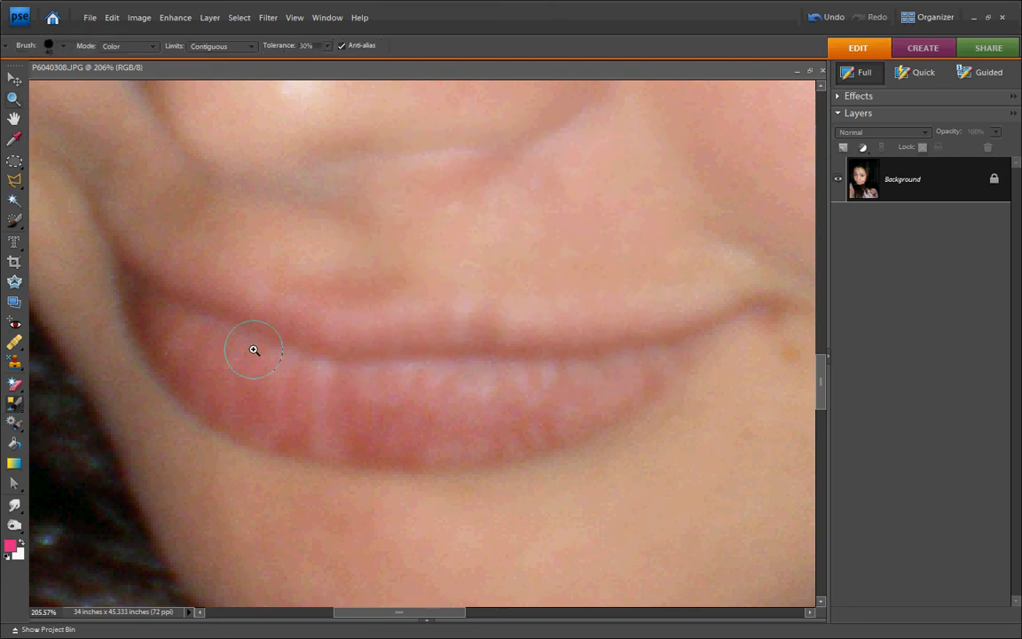
{"action": "mouse_move", "coordinate": [128, 269]}
{"action": "left_mouse_down"}
{"action": "mouse_move", "coordinate": [165, 342]}
{"action": "mouse_move", "coordinate": [246, 412]}
{"action": "left_mouse_up"}
{"action": "mouse_move", "coordinate": [322, 433]}
{"action": "left_mouse_down"}
{"action": "mouse_move", "coordinate": [409, 440]}
{"action": "mouse_move", "coordinate": [513, 432]}
{"action": "left_mouse_up"}
{"action": "mouse_move", "coordinate": [613, 391]}
{"action": "left_mouse_down"}
{"action": "mouse_move", "coordinate": [700, 341]}
{"action": "mouse_move", "coordinate": [596, 366]}
{"action": "mouse_move", "coordinate": [634, 348]}
{"action": "mouse_move", "coordinate": [575, 355]}
{"action": "mouse_move", "coordinate": [453, 336]}
{"action": "mouse_move", "coordinate": [348, 355]}
{"action": "mouse_move", "coordinate": [164, 304]}
{"action": "mouse_move", "coordinate": [348, 385]}
{"action": "mouse_move", "coordinate": [302, 380]}
{"action": "mouse_move", "coordinate": [291, 377]}
{"action": "mouse_move", "coordinate": [380, 385]}
{"action": "mouse_move", "coordinate": [524, 373]}
{"action": "left_mouse_up"}
{"action": "mouse_move", "coordinate": [212, 319]}
{"action": "left_mouse_down"}
{"action": "mouse_move", "coordinate": [164, 299]}
{"action": "mouse_move", "coordinate": [177, 315]}
{"action": "mouse_move", "coordinate": [158, 313]}
{"action": "left_mouse_up"}
{"action": "left_click", "coordinate": [62, 46]}
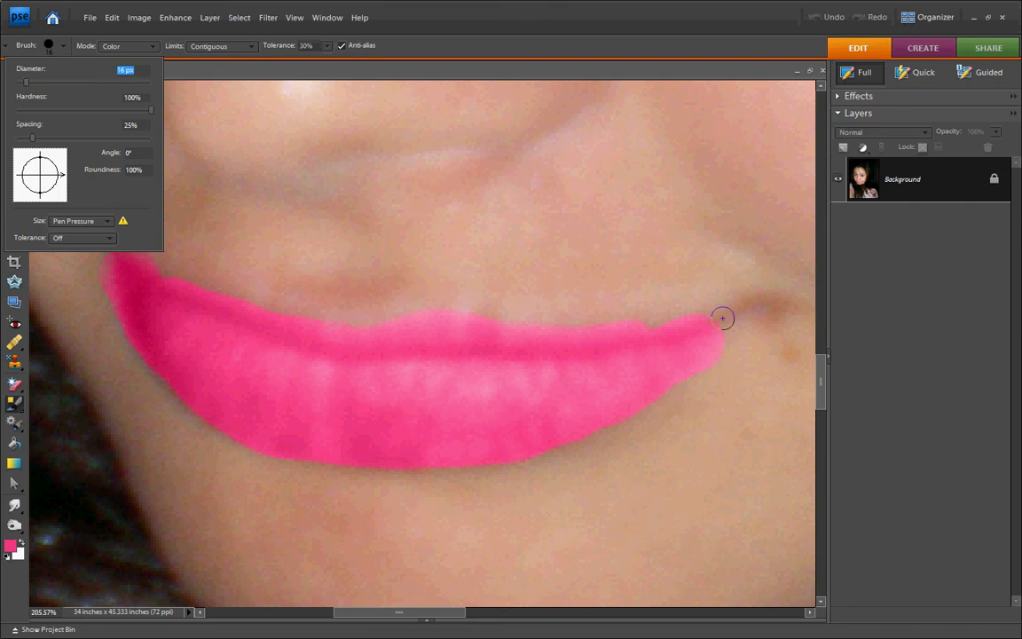
{"action": "left_click_drag", "start_coordinate": [722, 317], "coordinate": [748, 311]}
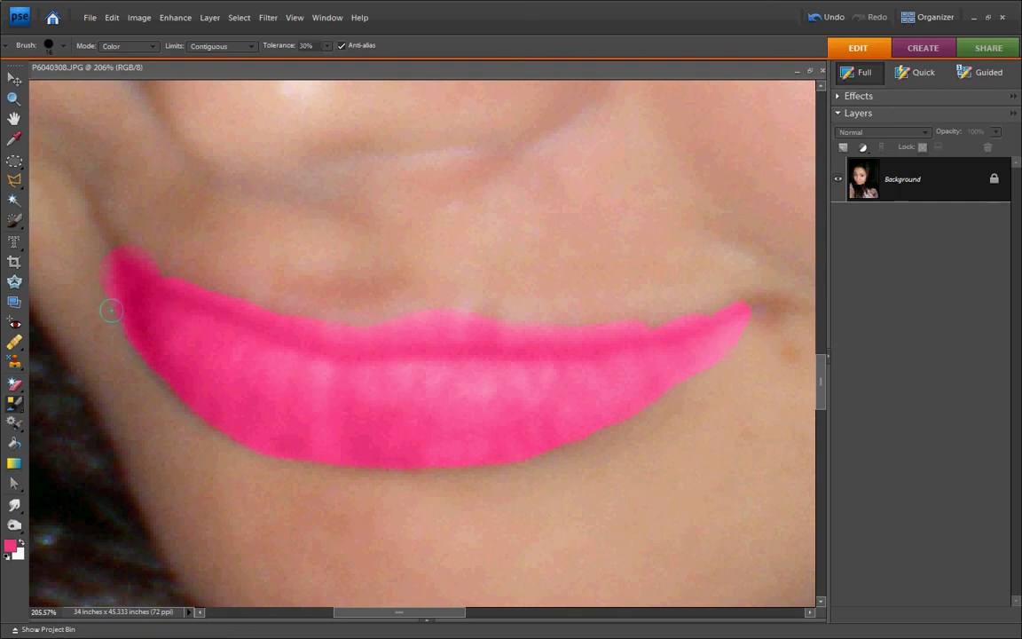
- Sample the skin tone and paint it over the pink overflow at the left lip corner
{"action": "left_click", "coordinate": [15, 140]}
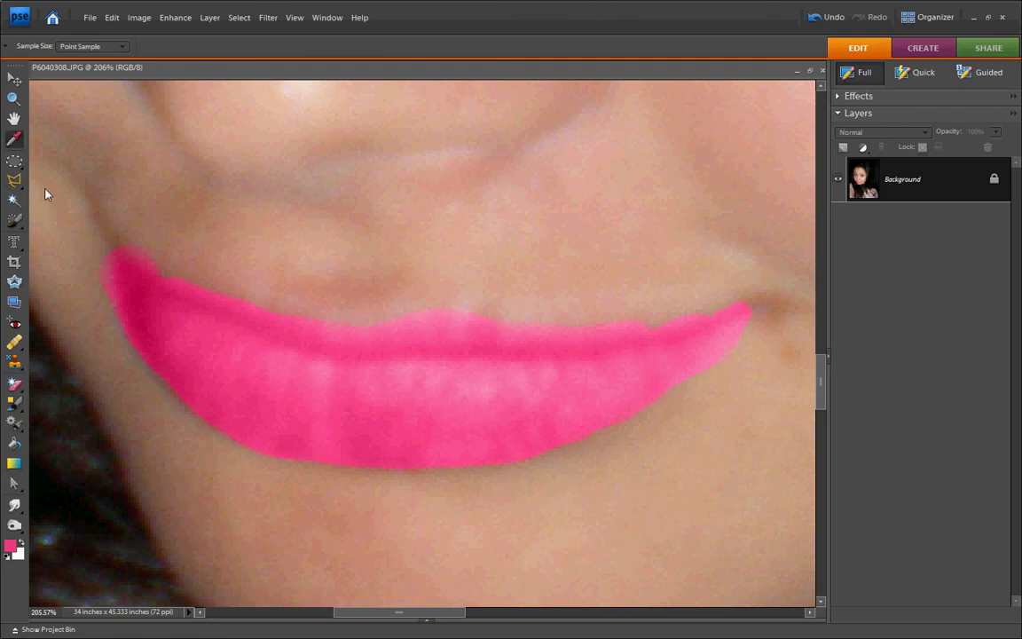
{"action": "left_click", "coordinate": [65, 247]}
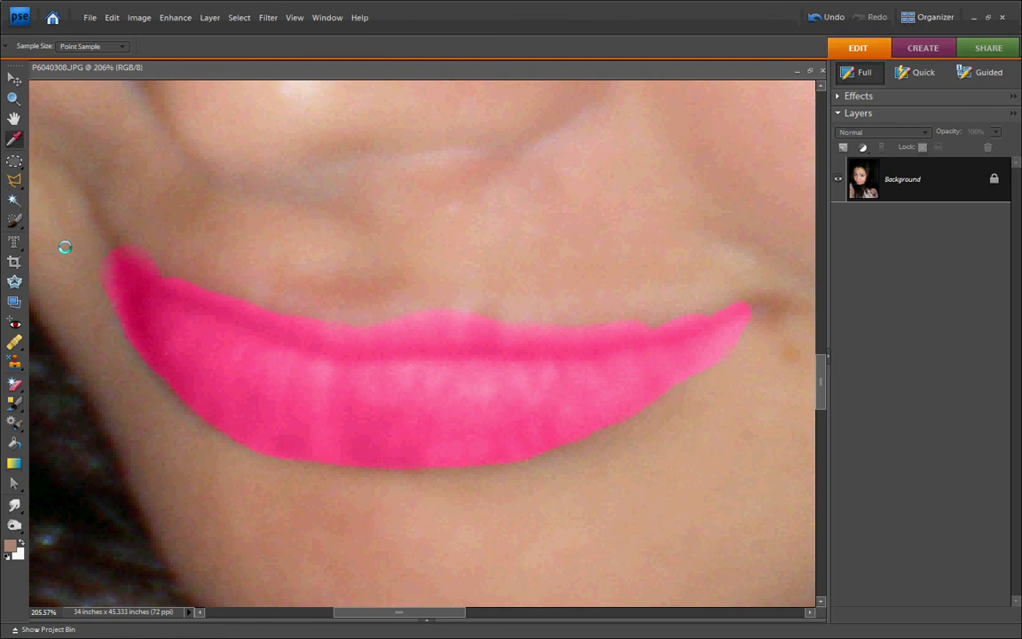
{"action": "left_click", "coordinate": [22, 351]}
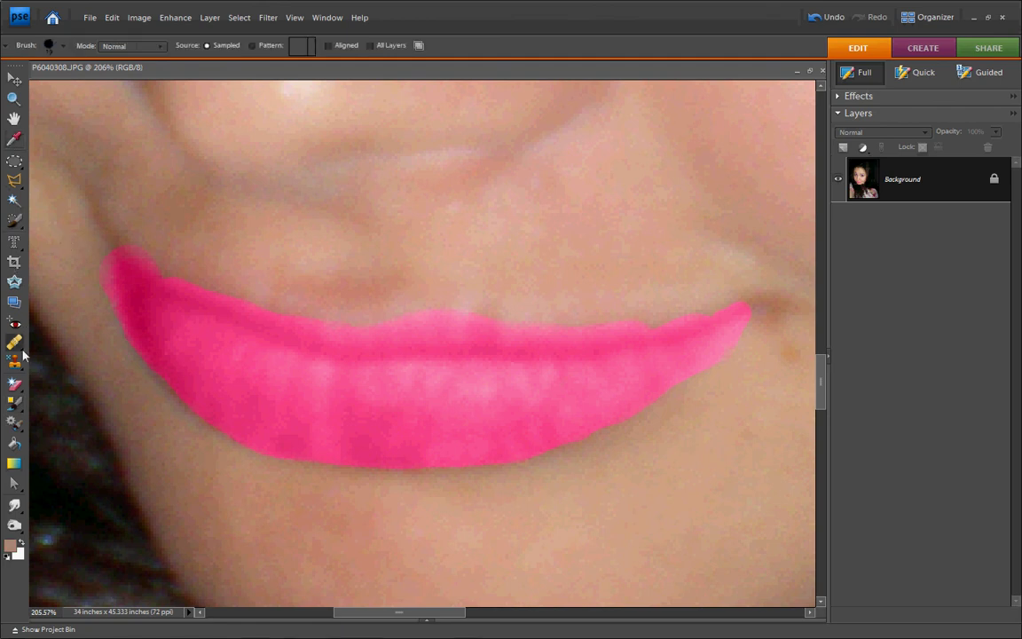
{"action": "key", "text": "b"}
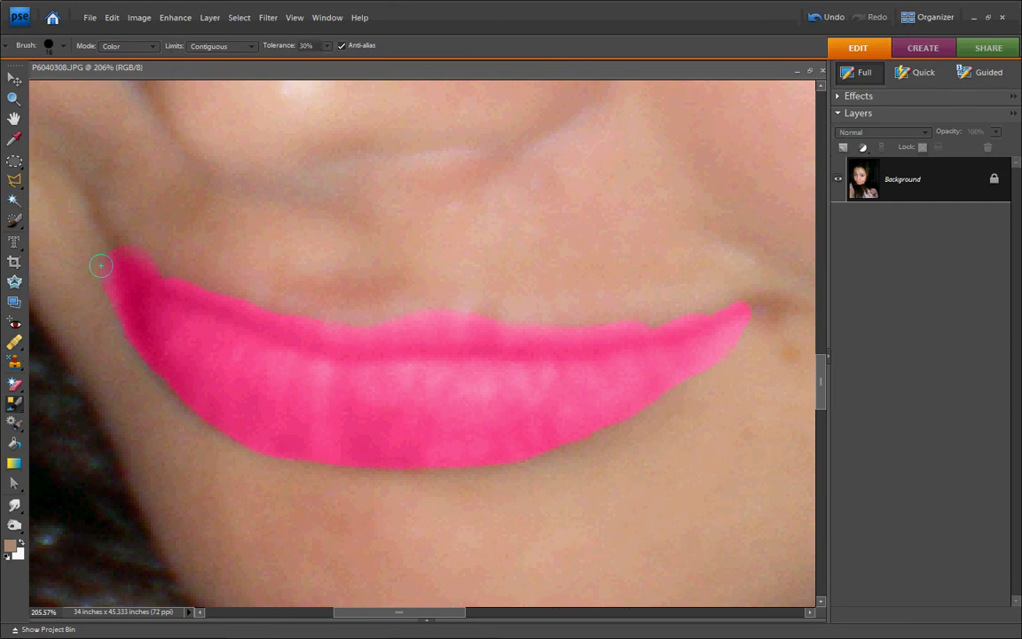
{"action": "mouse_move", "coordinate": [100, 266]}
{"action": "left_mouse_down"}
{"action": "mouse_move", "coordinate": [109, 292]}
{"action": "mouse_move", "coordinate": [100, 244]}
{"action": "mouse_move", "coordinate": [127, 341]}
{"action": "mouse_move", "coordinate": [125, 275]}
{"action": "mouse_move", "coordinate": [151, 362]}
{"action": "mouse_move", "coordinate": [137, 314]}
{"action": "left_mouse_up"}
- Sample the pink from the painted lips and repaint the left lip edge
{"action": "left_click", "coordinate": [11, 544]}
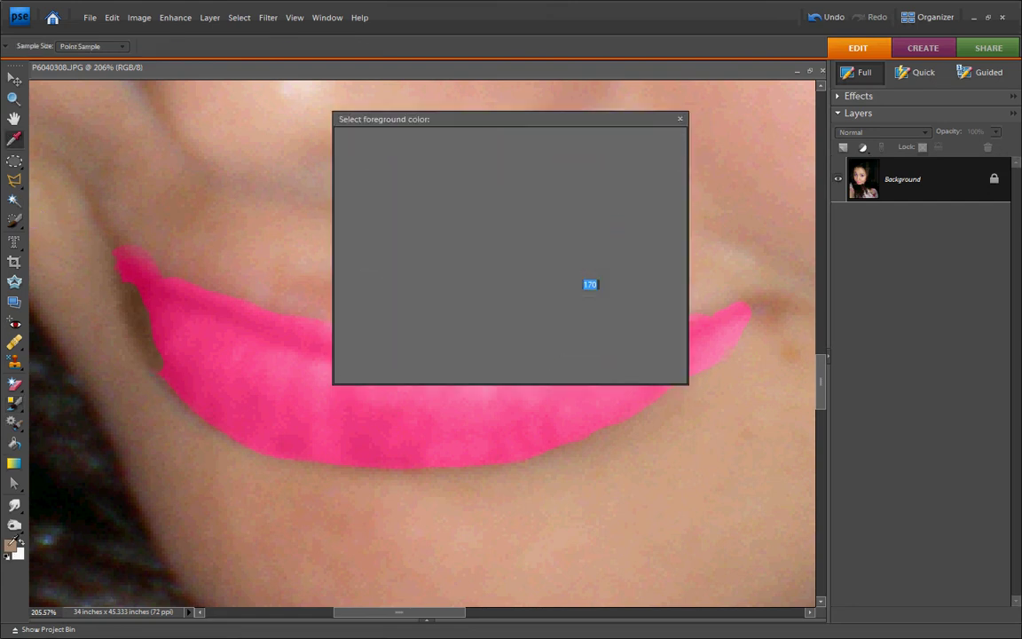
{"action": "left_click", "coordinate": [542, 197]}
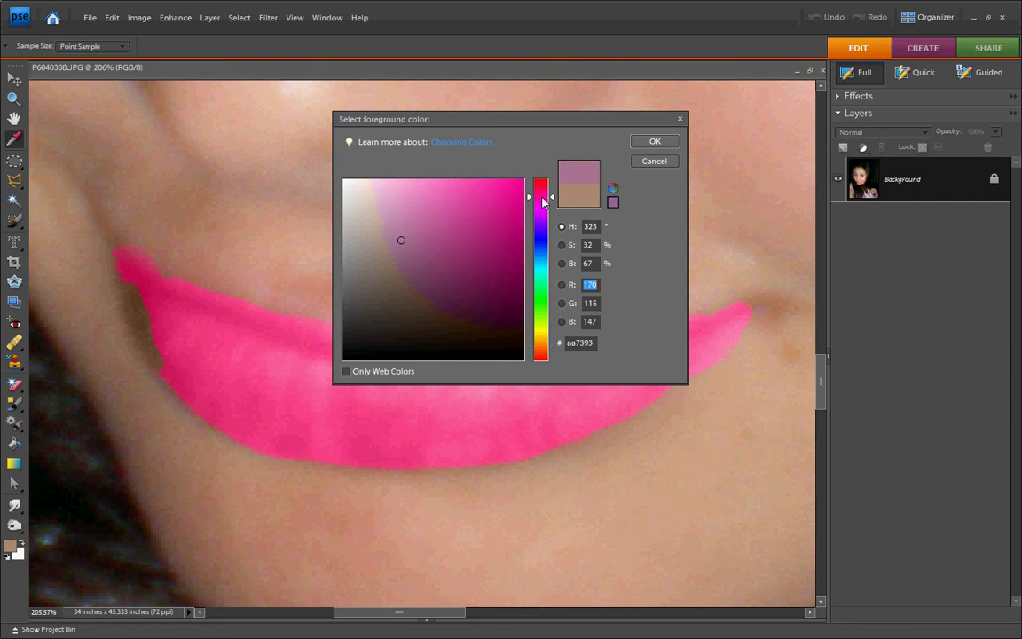
{"action": "left_click", "coordinate": [654, 160]}
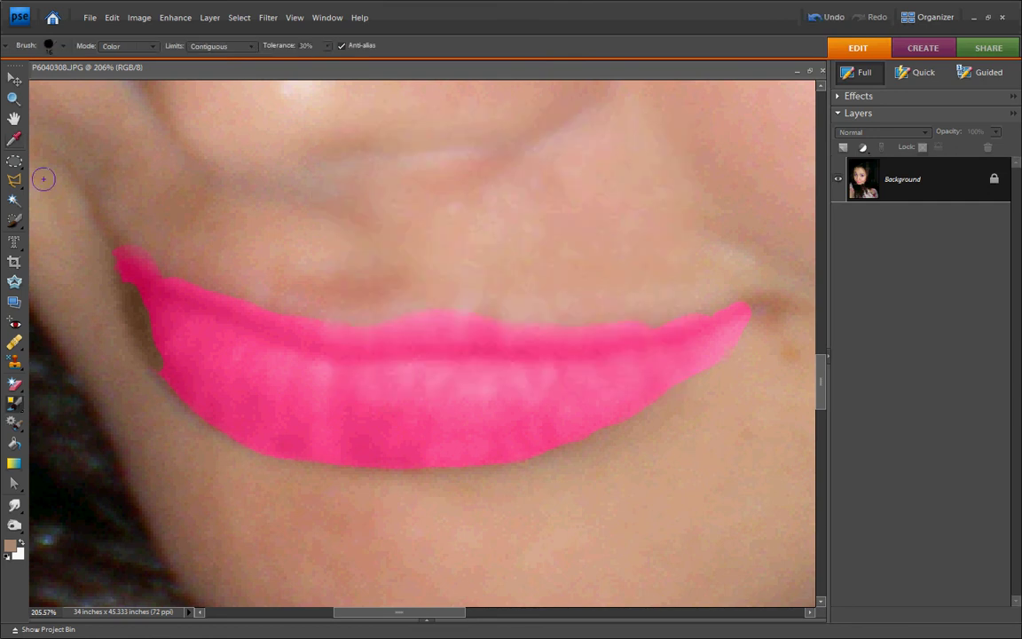
{"action": "left_click", "coordinate": [14, 139]}
{"action": "left_click", "coordinate": [182, 313]}
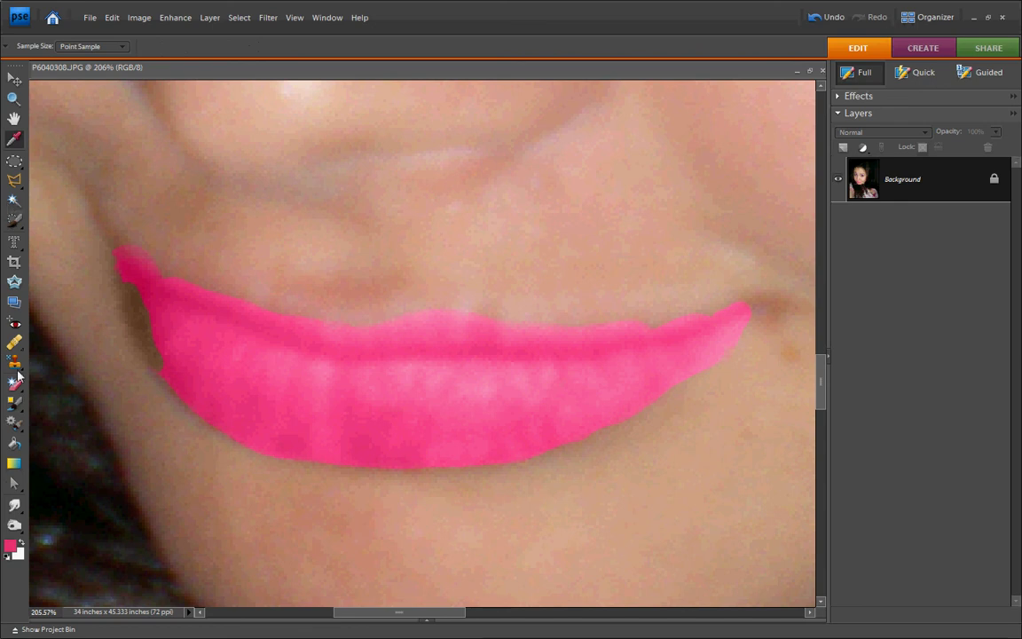
{"action": "left_click", "coordinate": [15, 401]}
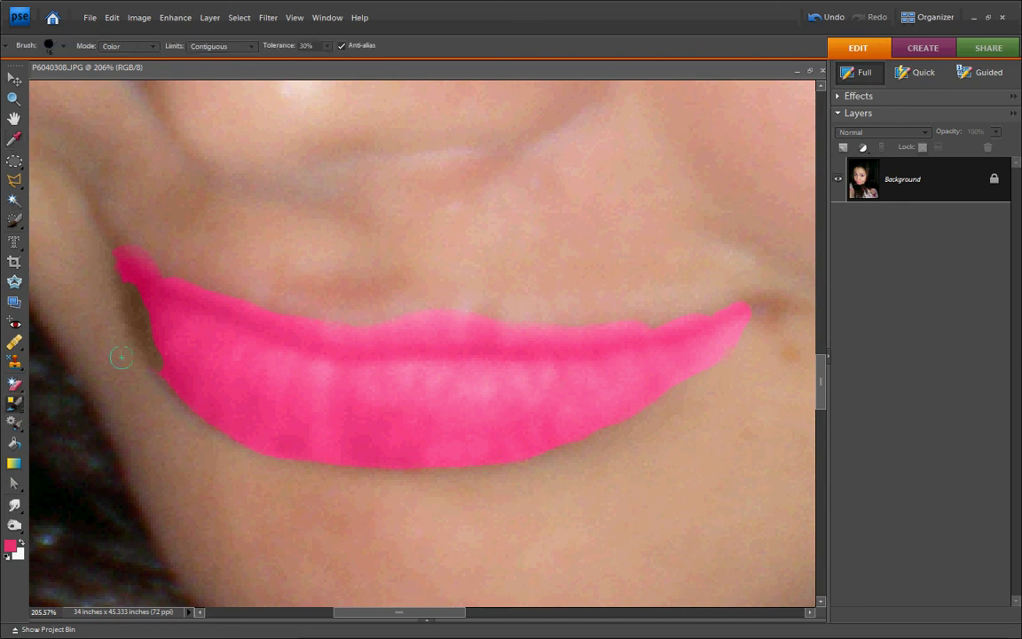
{"action": "mouse_move", "coordinate": [145, 354]}
{"action": "left_mouse_down"}
{"action": "mouse_move", "coordinate": [155, 359]}
{"action": "mouse_move", "coordinate": [137, 293]}
{"action": "left_mouse_up"}
- Fit the finished portrait on screen with Ctrl+0
{"action": "key", "text": "ctrl+0"}
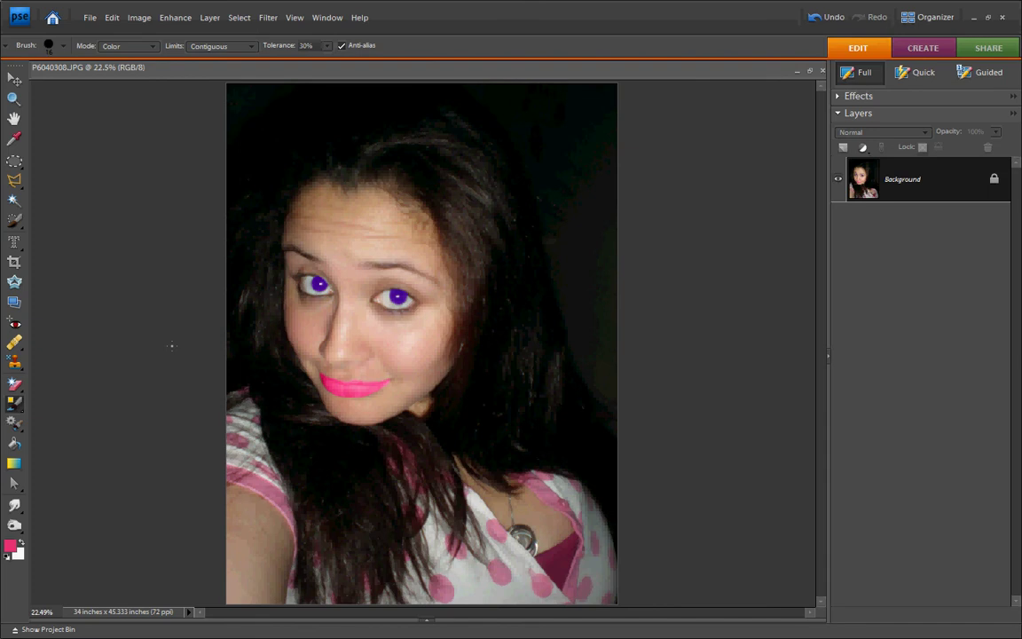